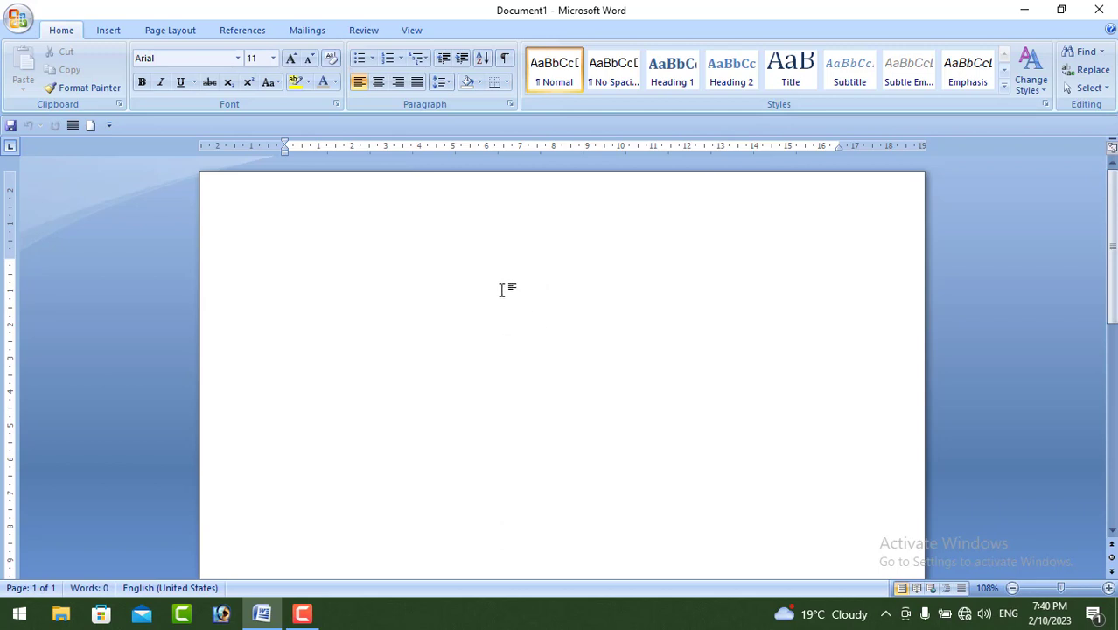
Set the page to landscape orientation with the Narrow margins of 1.27 cm on every side
click(171, 30)
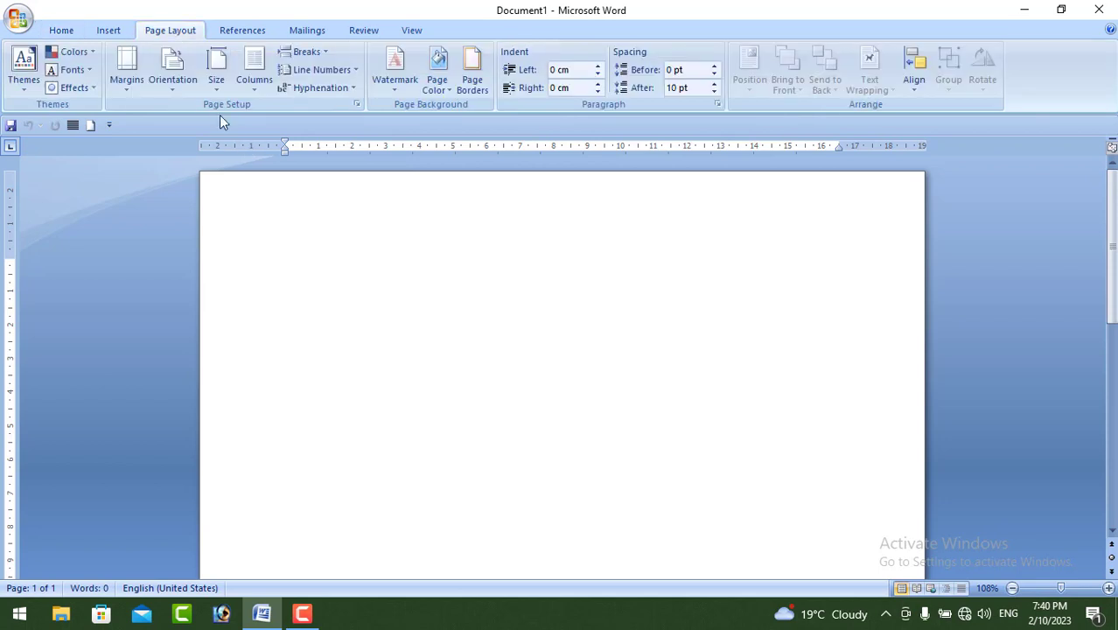
click(180, 81)
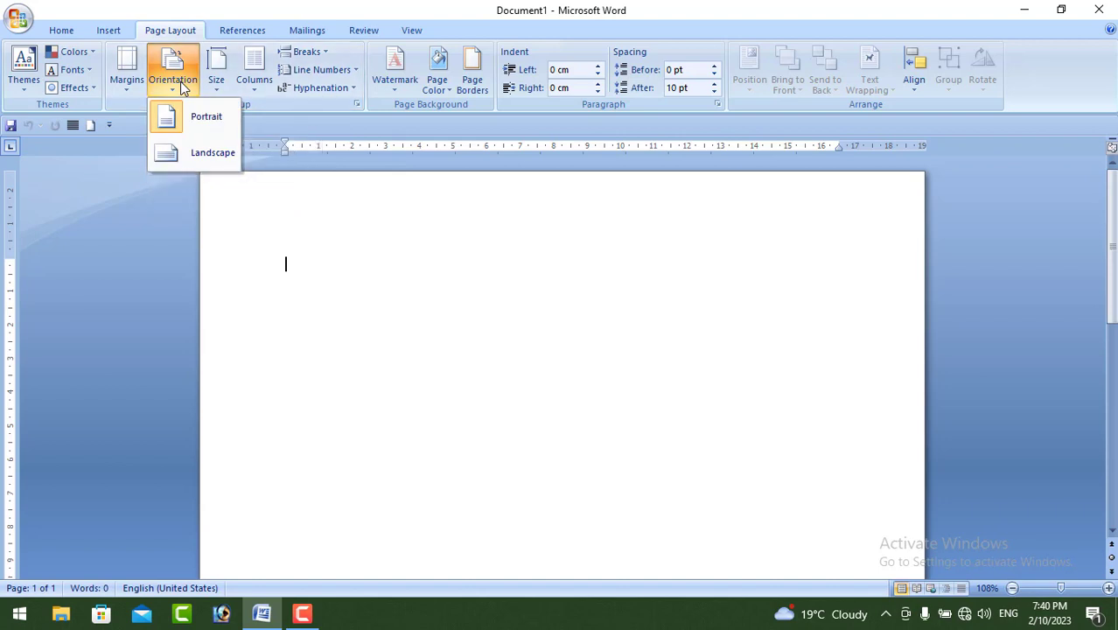
click(221, 166)
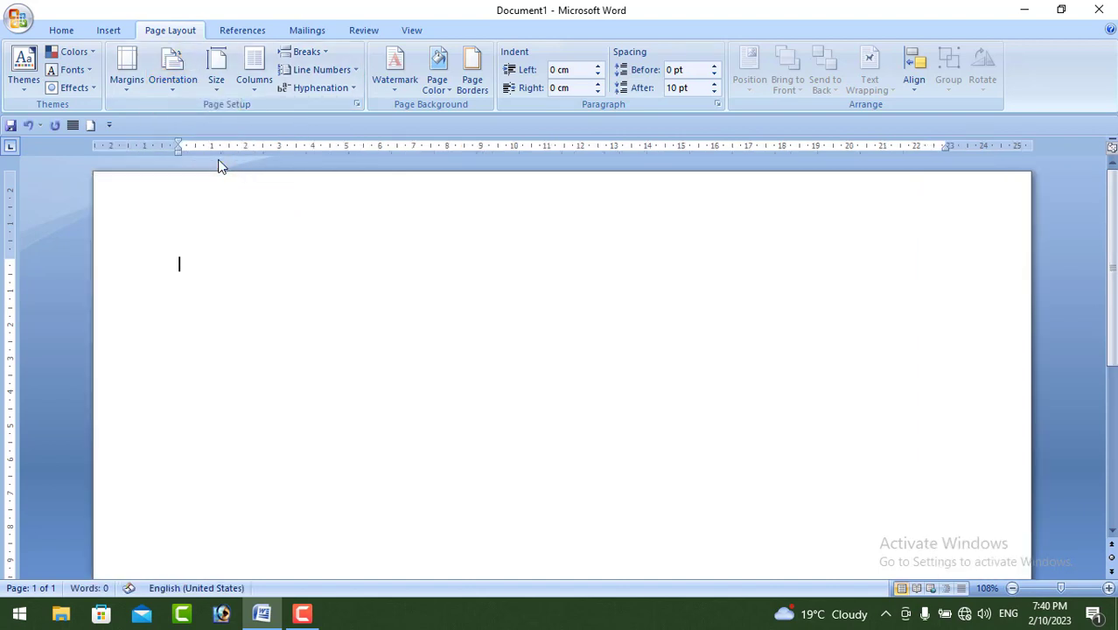
scroll(450, 292, down, 6)
scroll(450, 292, up, 6)
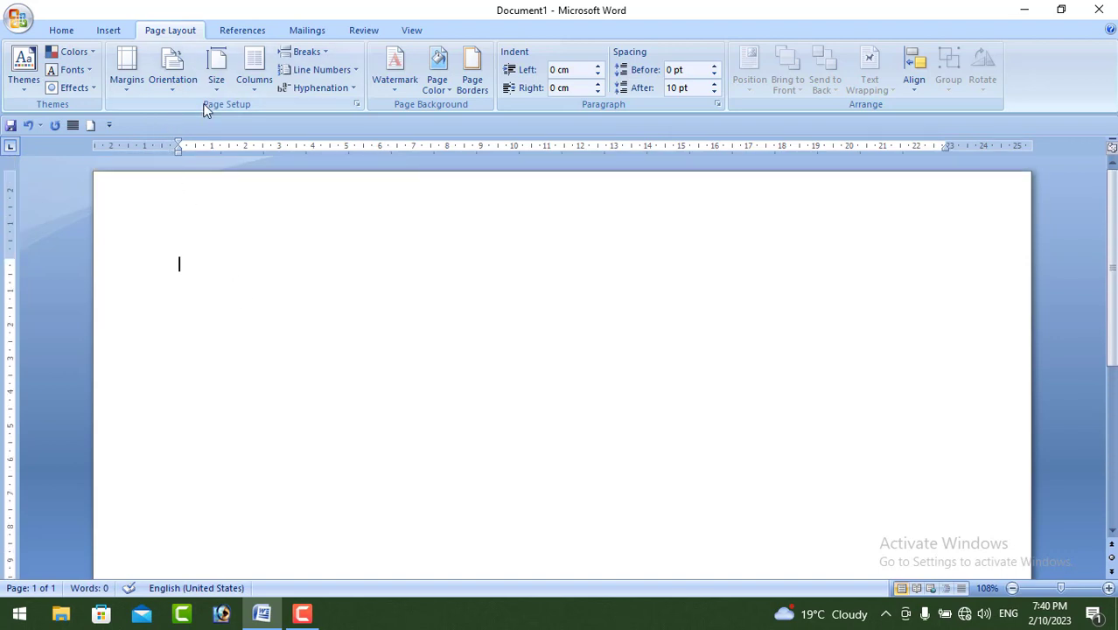
click(132, 83)
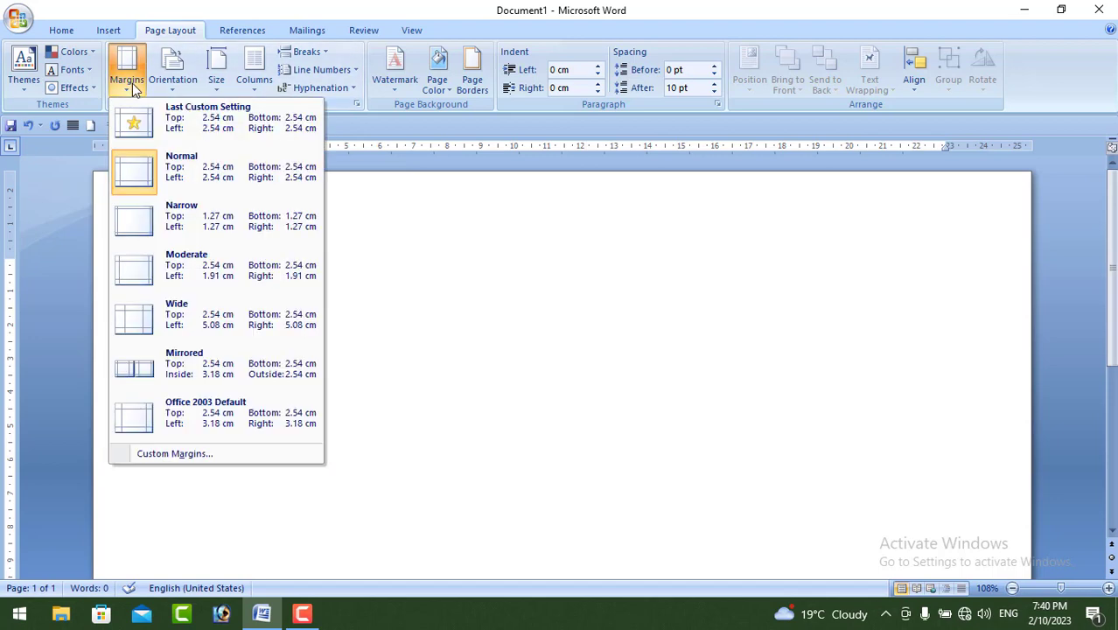
click(178, 223)
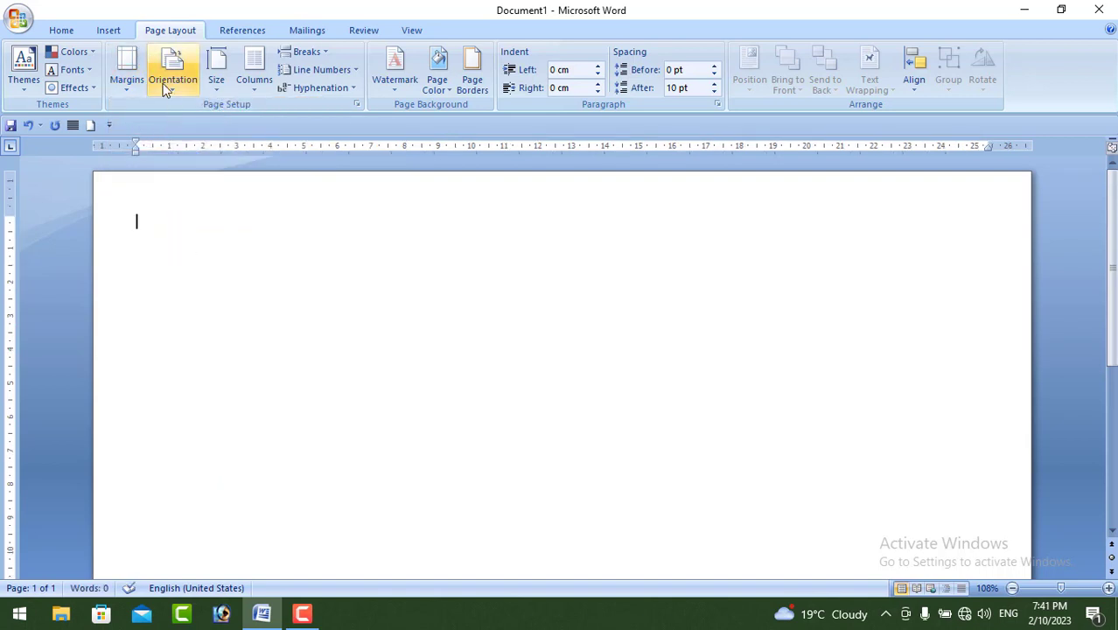
Insert the picture file "photo" from the Desktop into the document
click(119, 32)
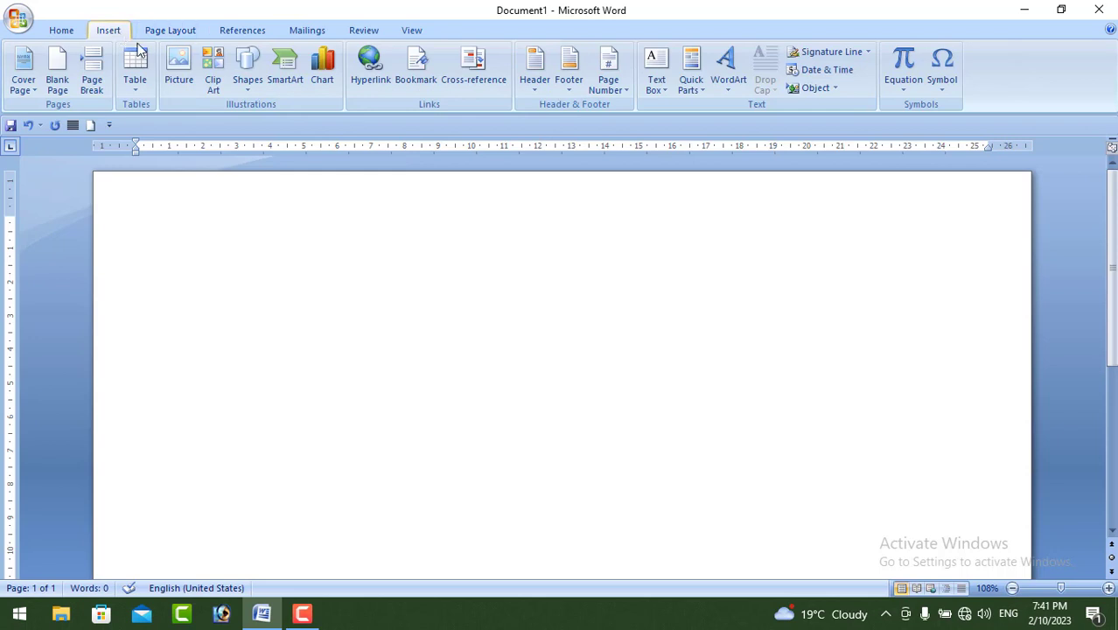
click(178, 83)
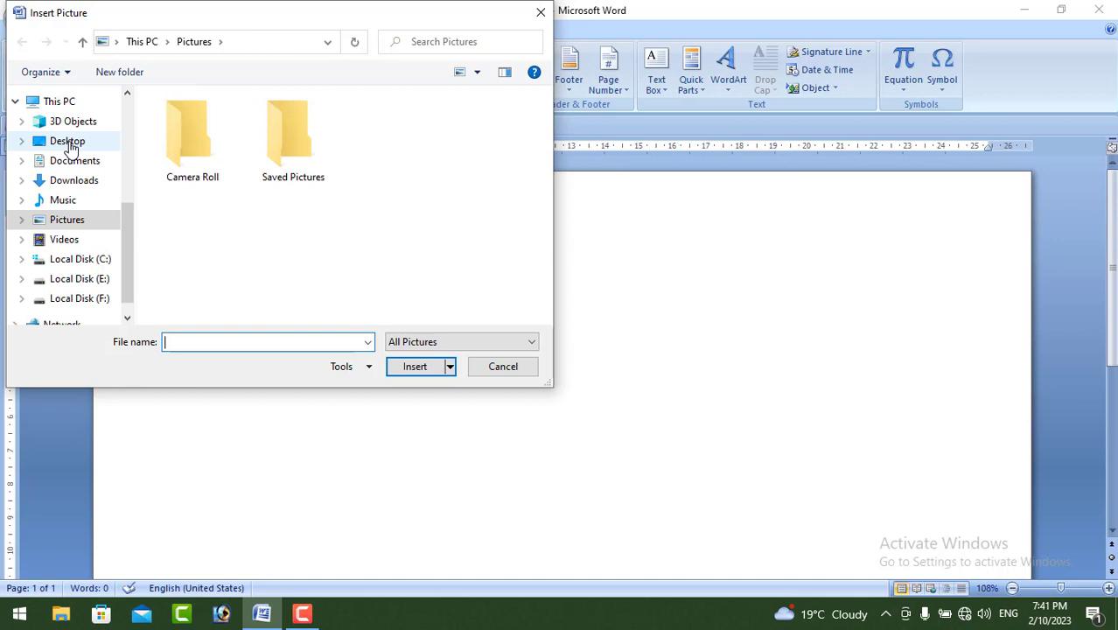
click(70, 147)
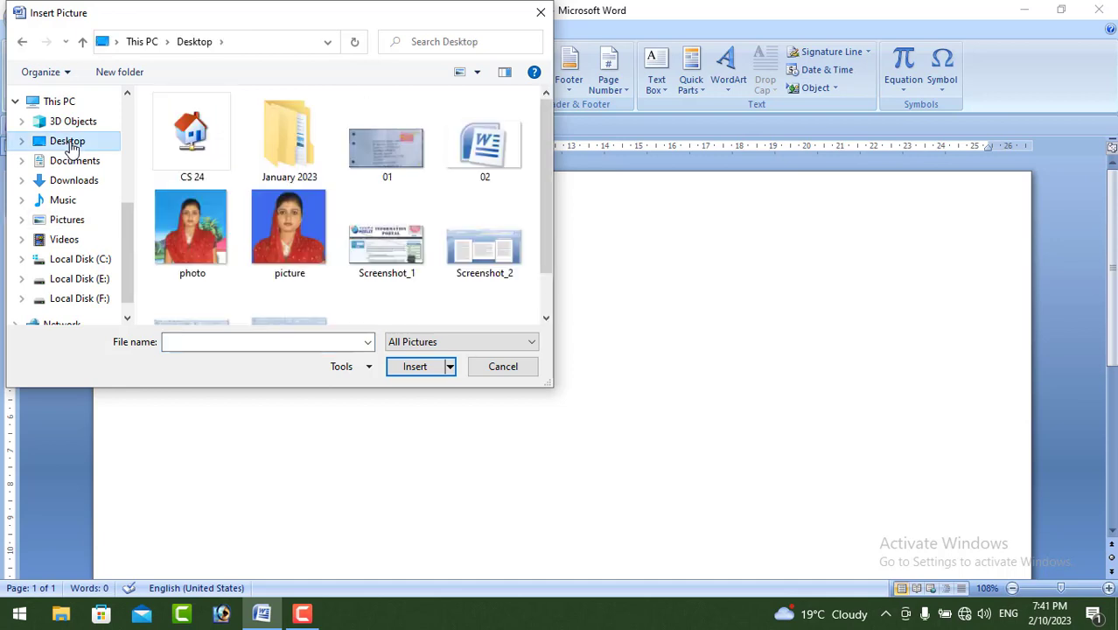
click(199, 224)
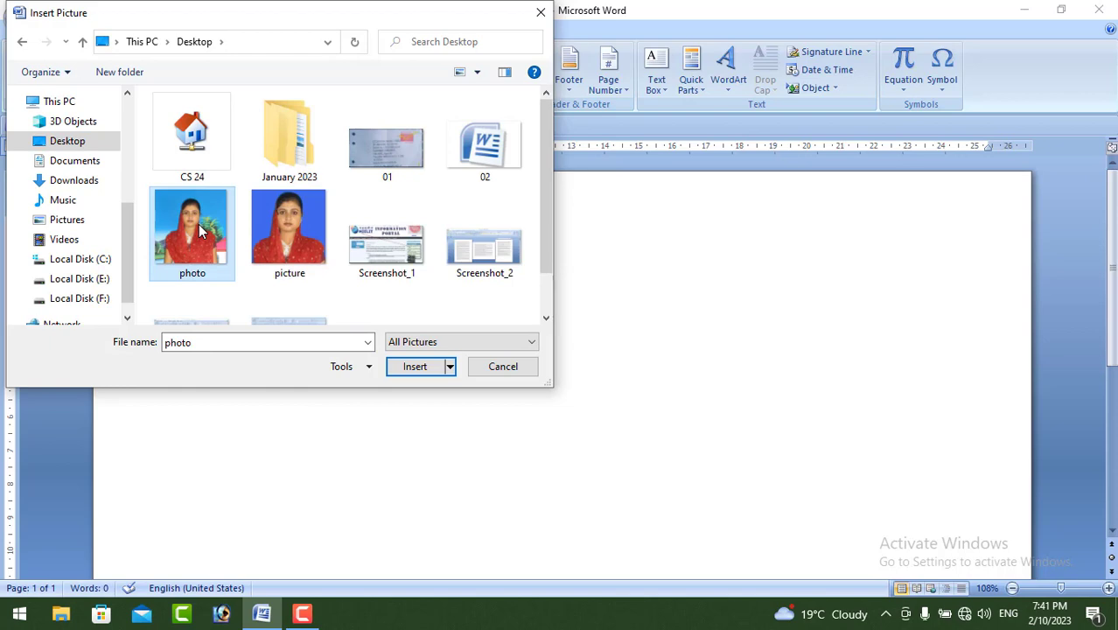
click(415, 367)
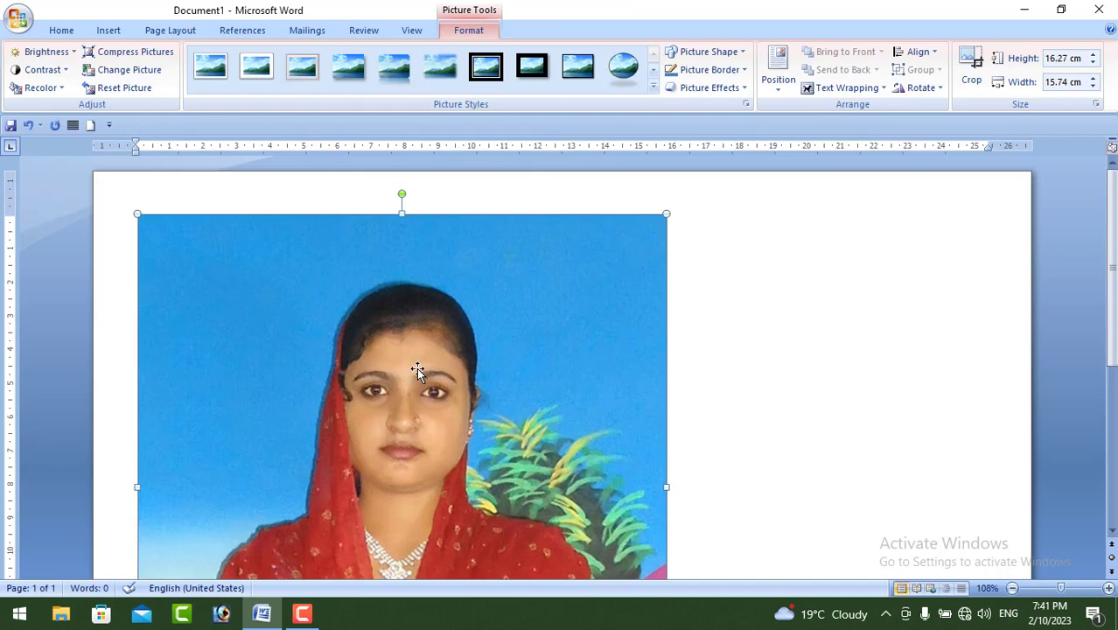
Crop the portrait on all four sides to about 12.25 cm high and 9.23 cm wide
click(974, 68)
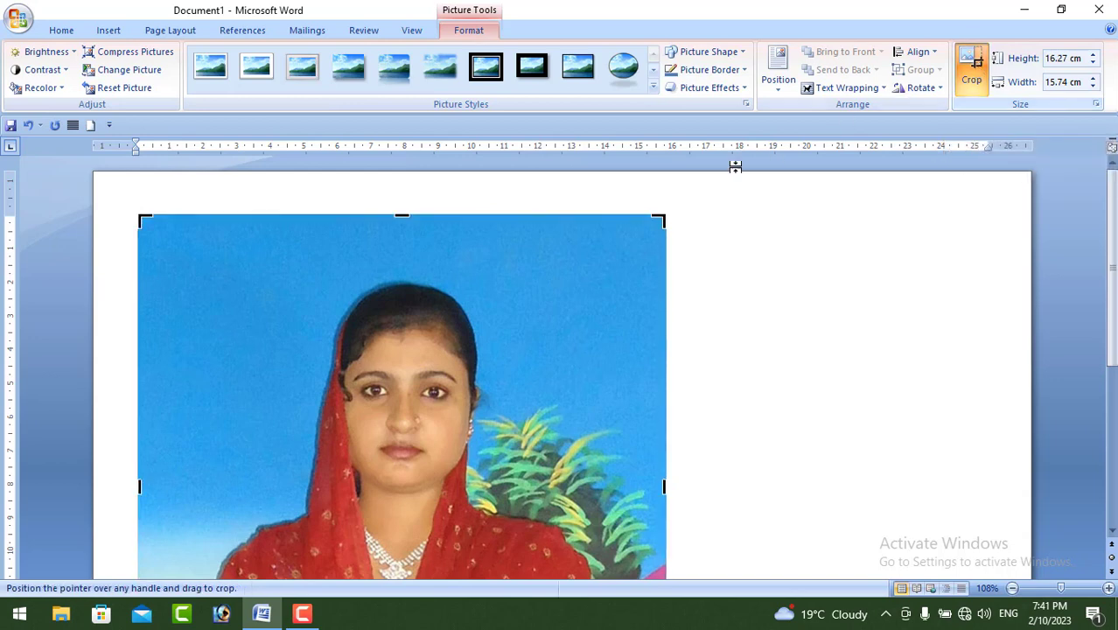
drag(401, 213, 400, 259)
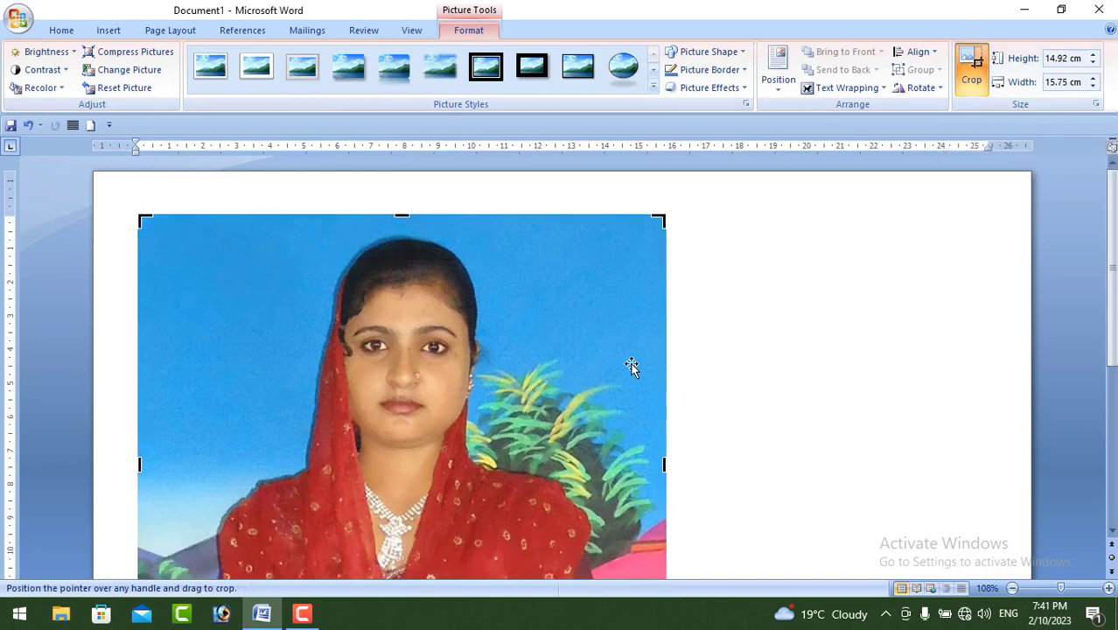
drag(664, 464, 561, 464)
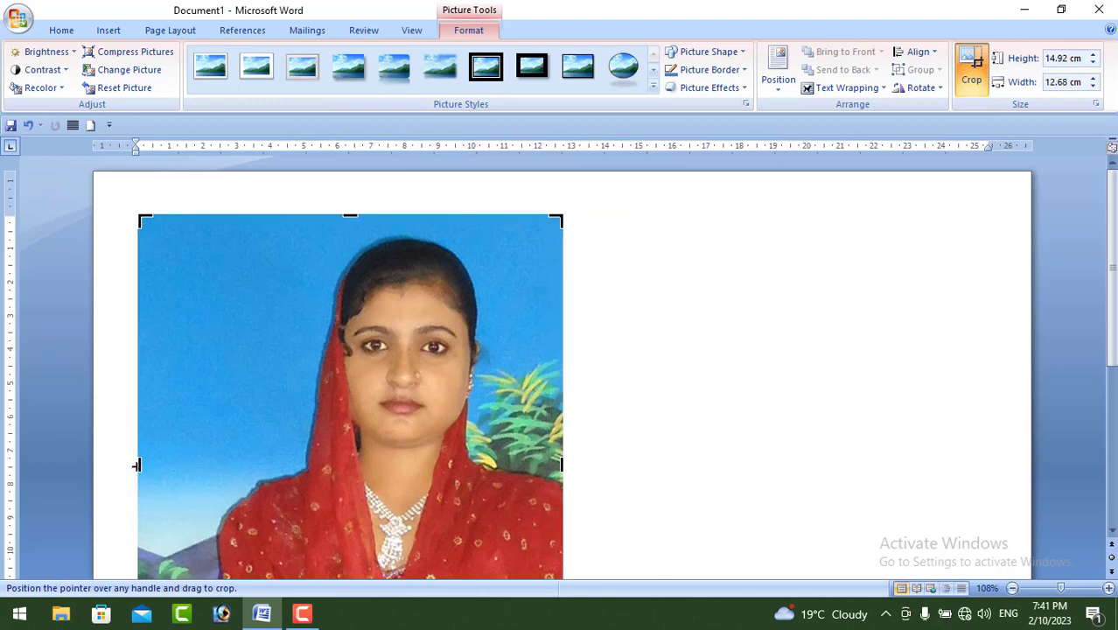
drag(136, 464, 254, 487)
scroll(383, 429, down, 3)
drag(296, 544, 308, 458)
scroll(495, 454, up, 3)
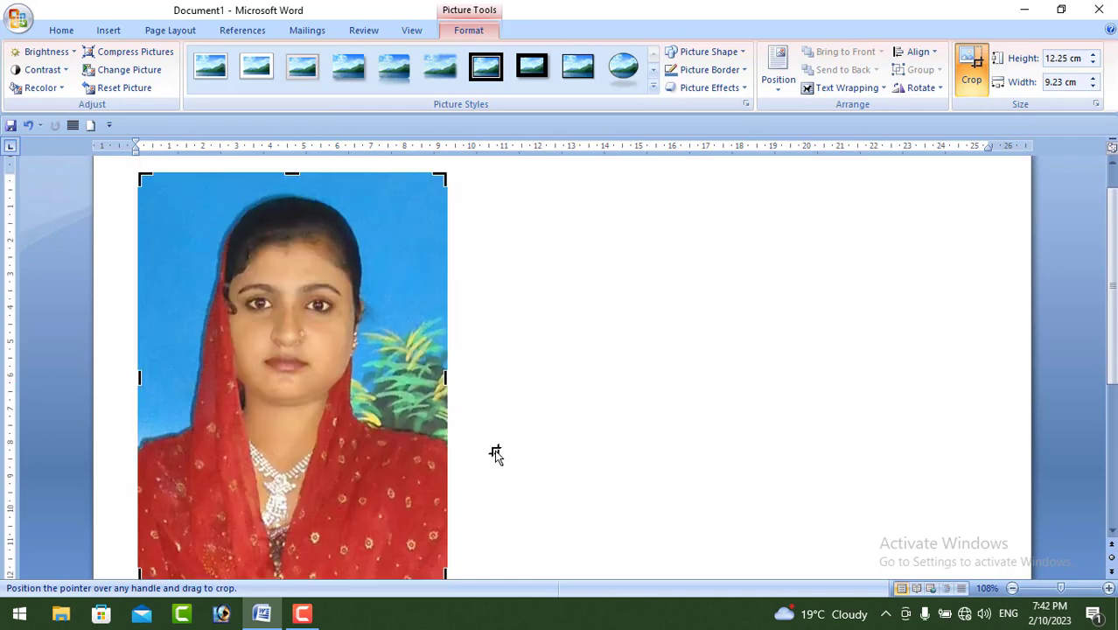
Trim the portrait's lower and upper edges slightly more, to a height of about 11.67 cm, and finish cropping
scroll(315, 542, down, 2)
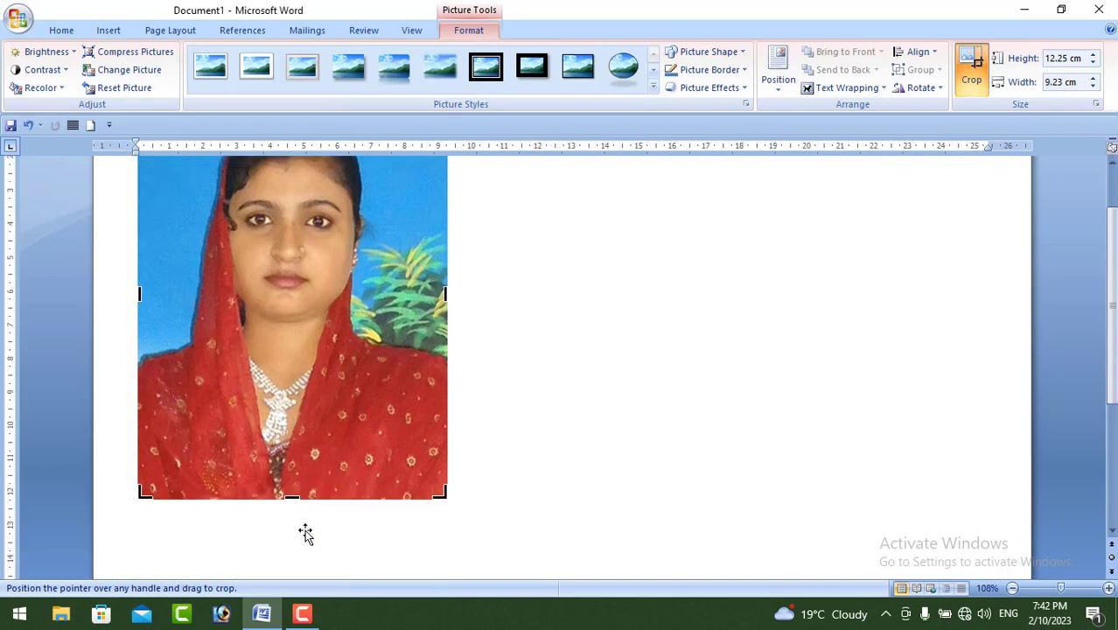
mouse_move(291, 496)
mouse_down()
mouse_move(292, 472)
mouse_move(295, 491)
mouse_up()
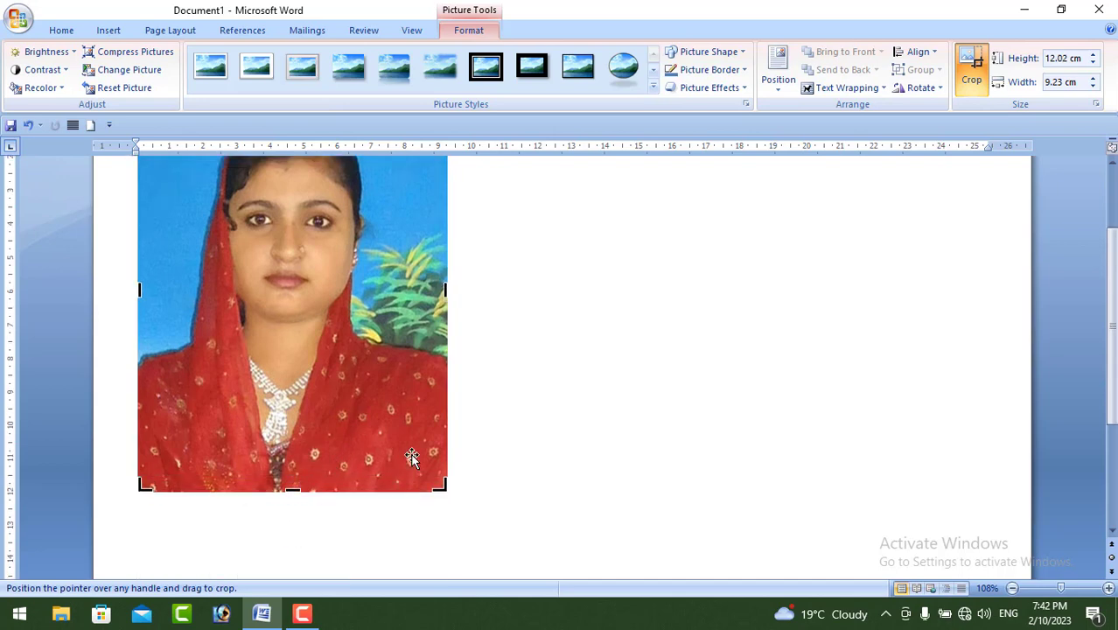
scroll(411, 458, up, 3)
drag(292, 218, 295, 228)
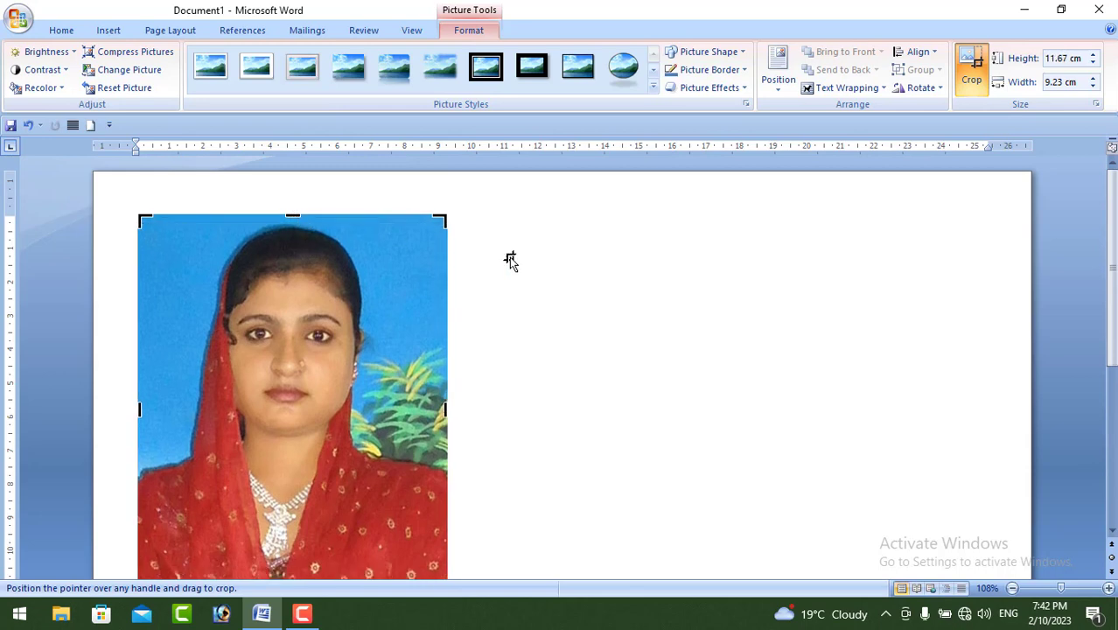
click(559, 280)
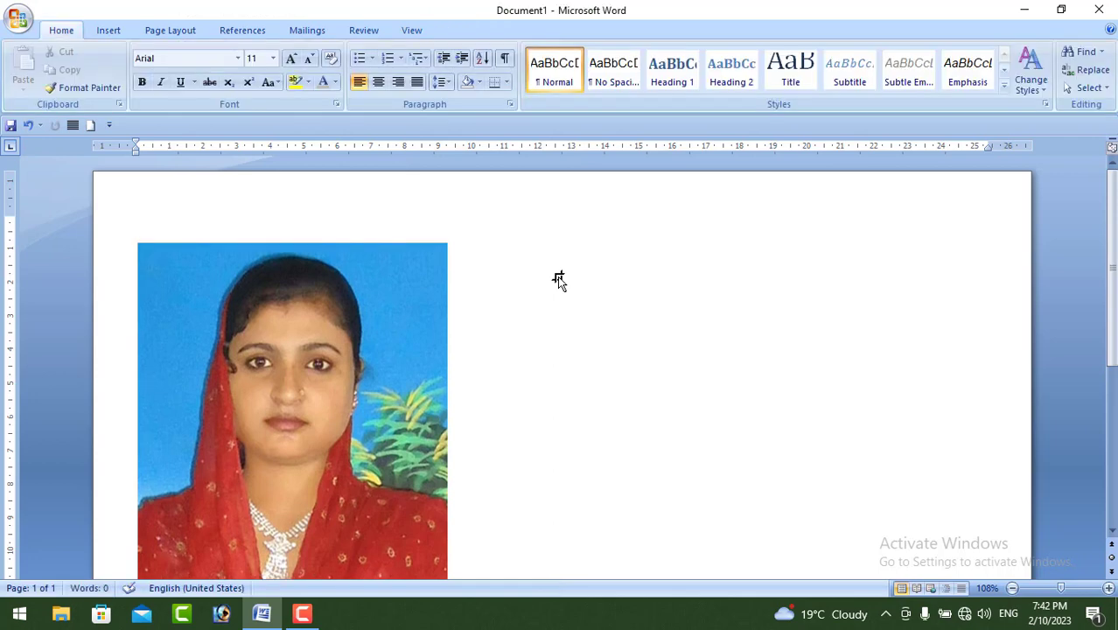
Scale the cropped portrait down proportionally to about 5.25 cm high and 4.15 cm wide
scroll(405, 393, down, 2)
click(404, 393)
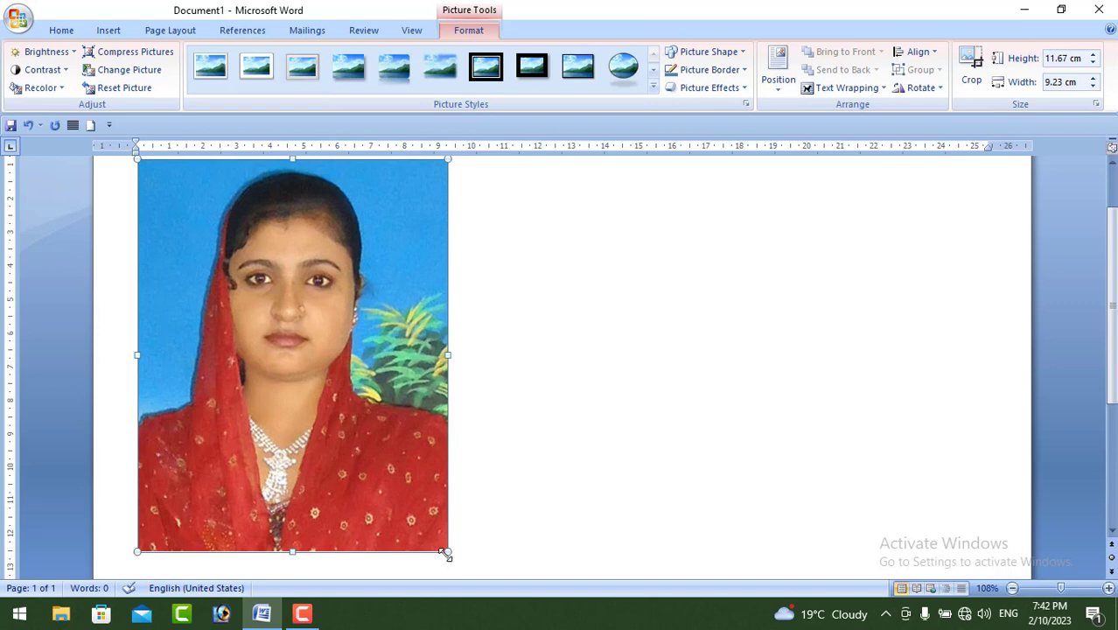
drag(444, 552, 313, 302)
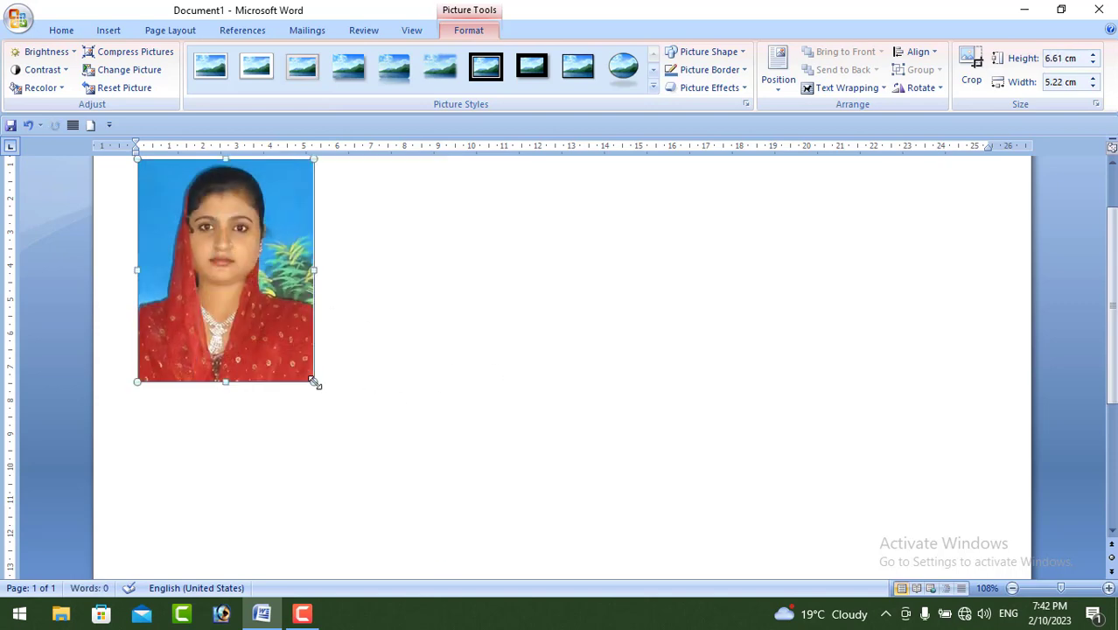
drag(314, 382, 278, 336)
scroll(484, 391, up, 2)
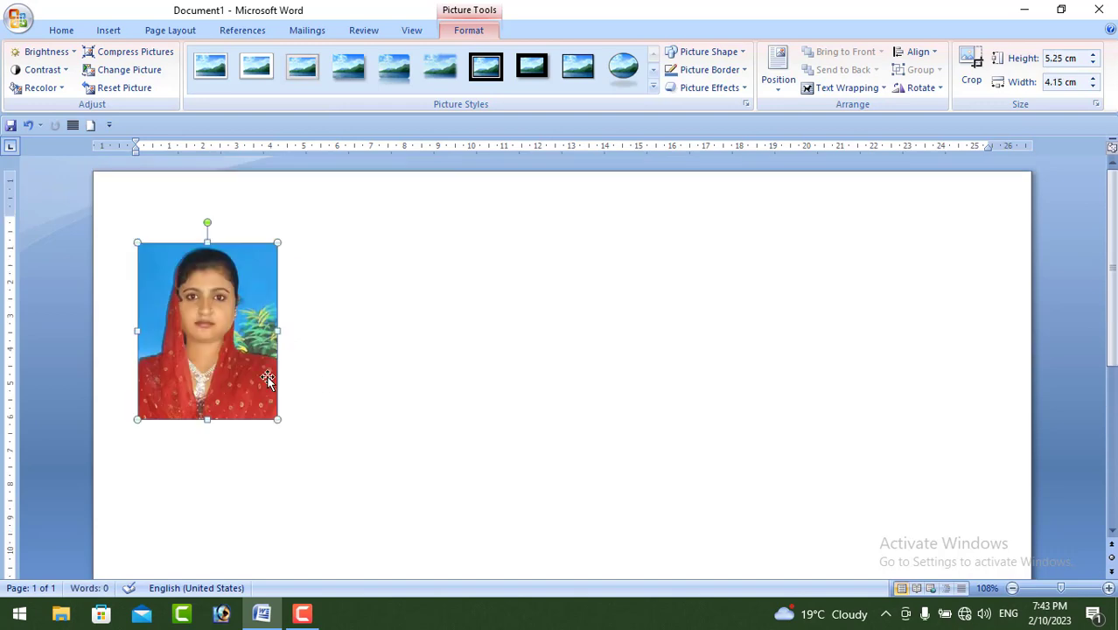
Give the portrait a 1½ pt picture border in standard red
click(728, 77)
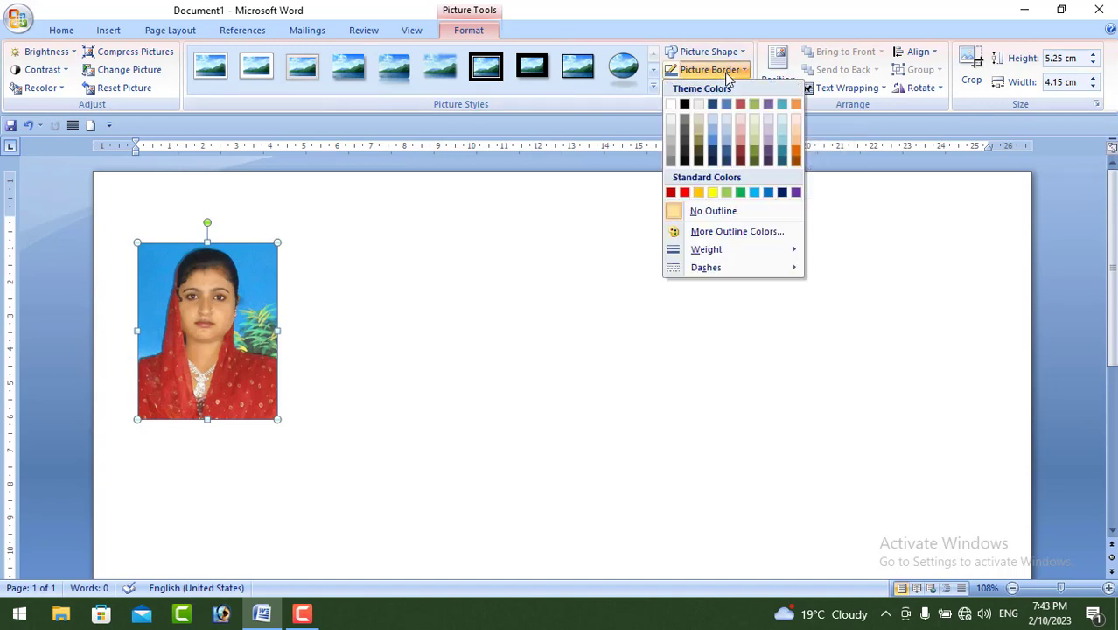
mouse_move(749, 254)
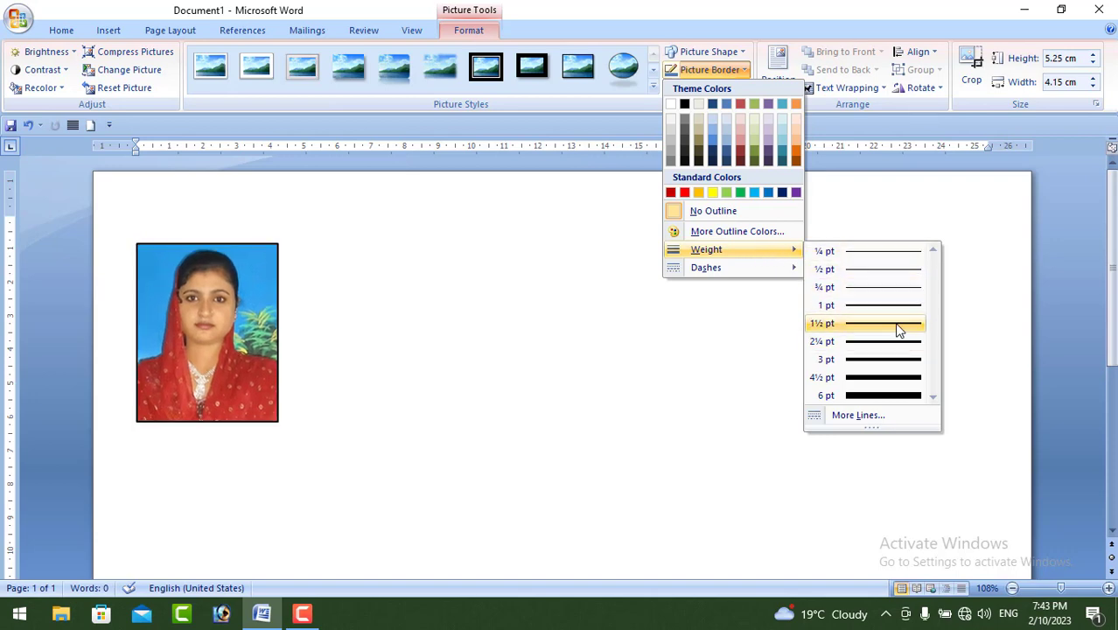
click(850, 326)
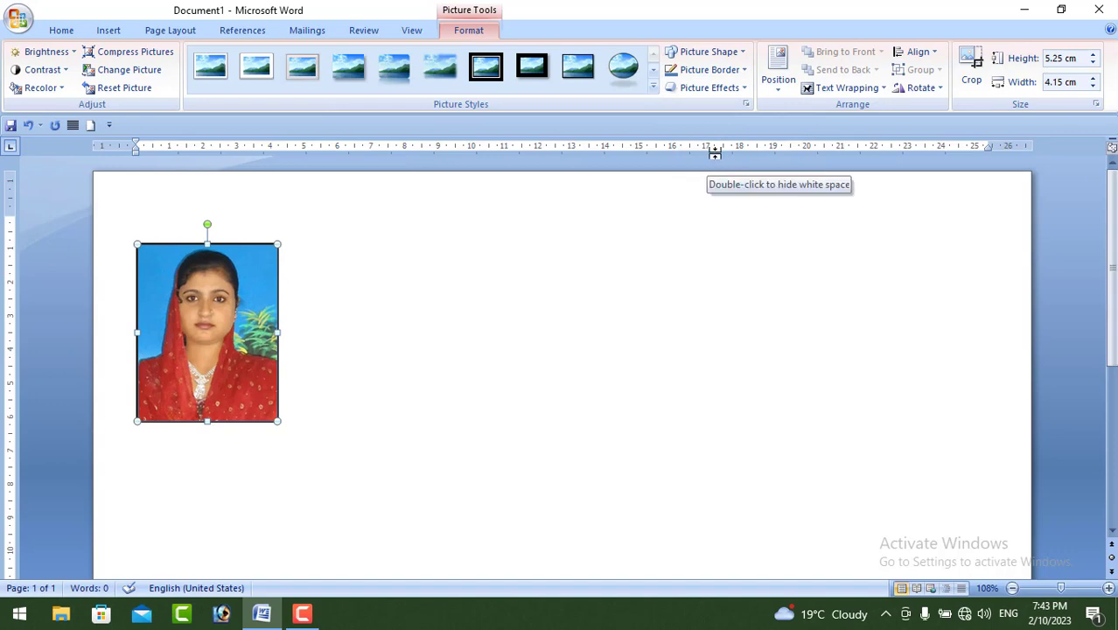
click(706, 70)
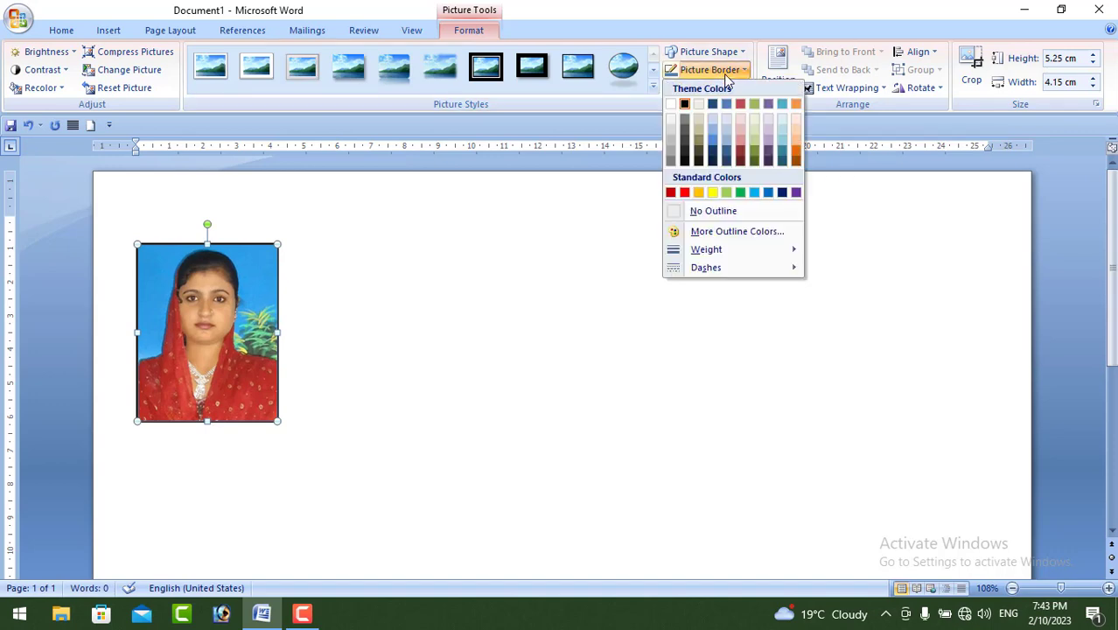
click(684, 193)
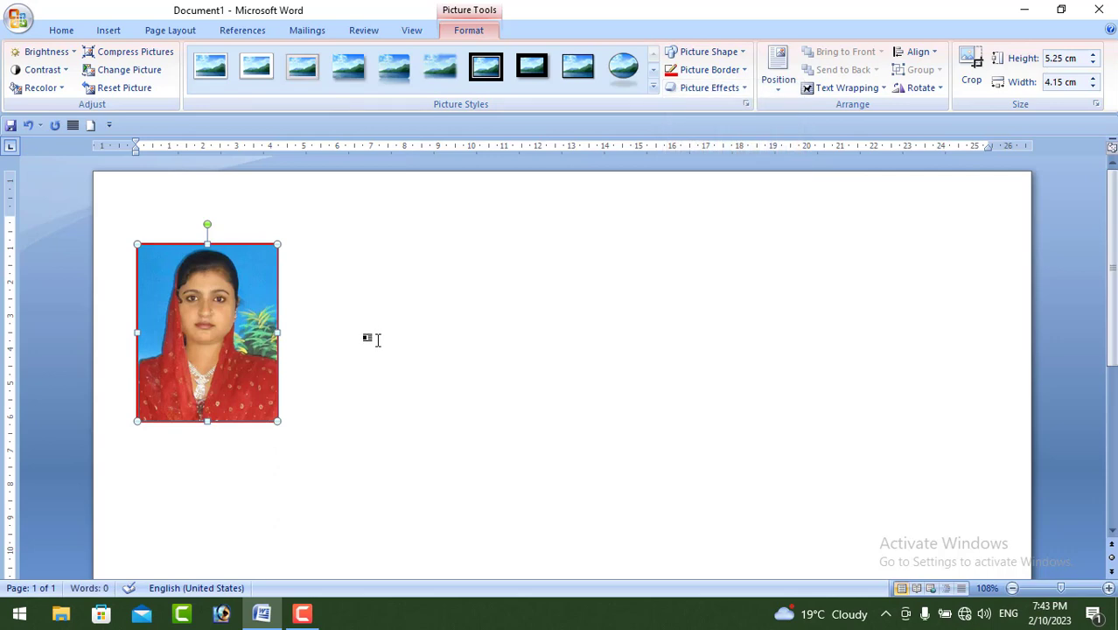
Set the portrait's text wrapping to Tight and move it close to the page's upper-left corner
click(855, 89)
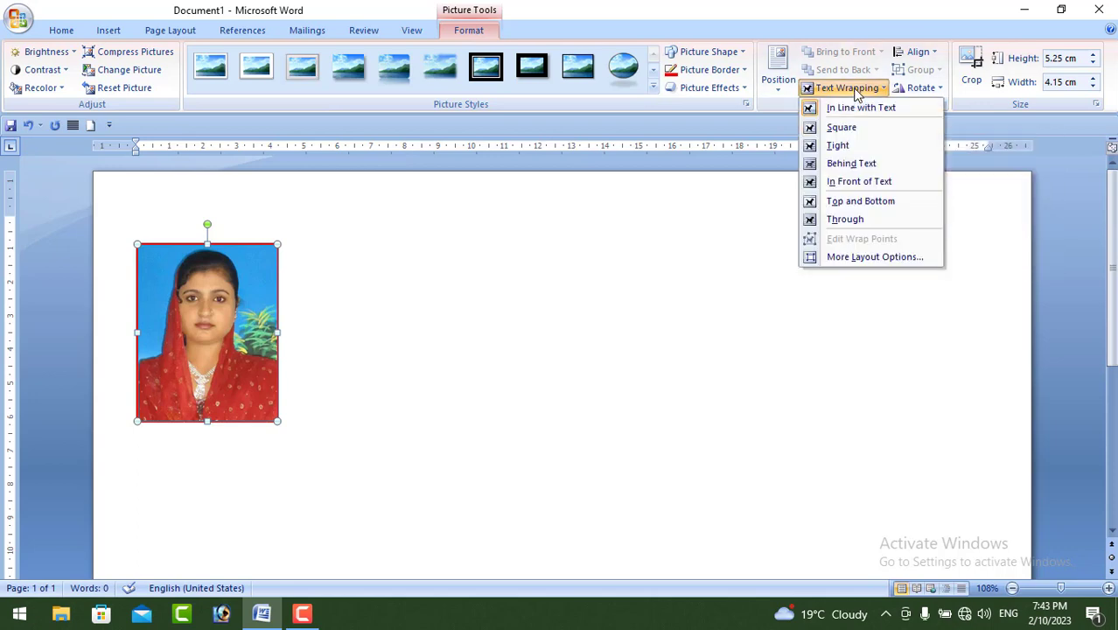
click(853, 148)
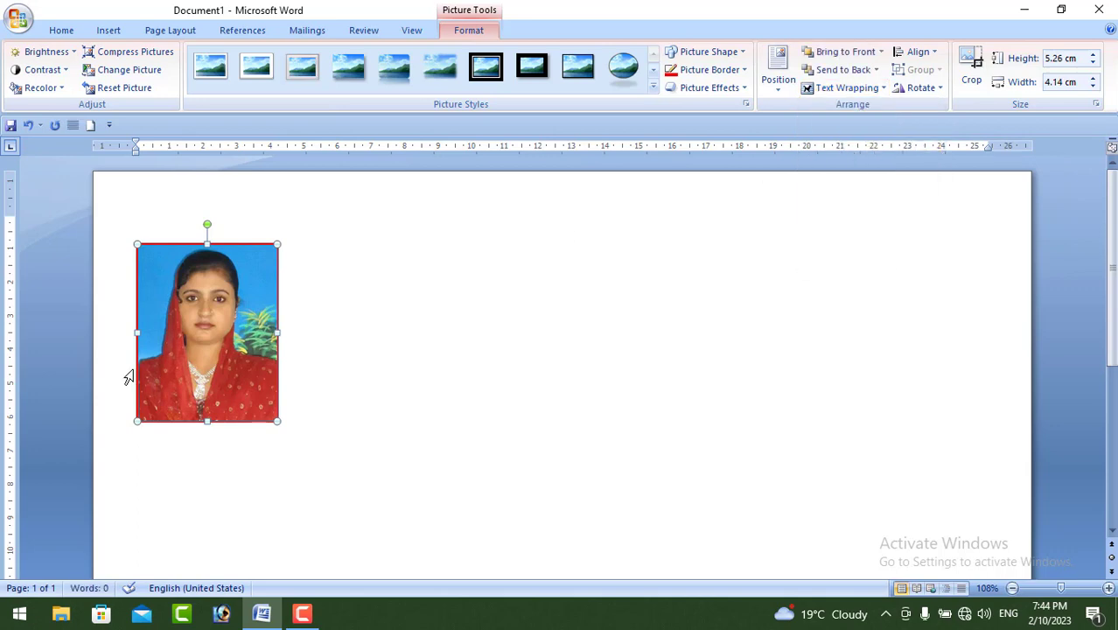
drag(208, 377, 190, 331)
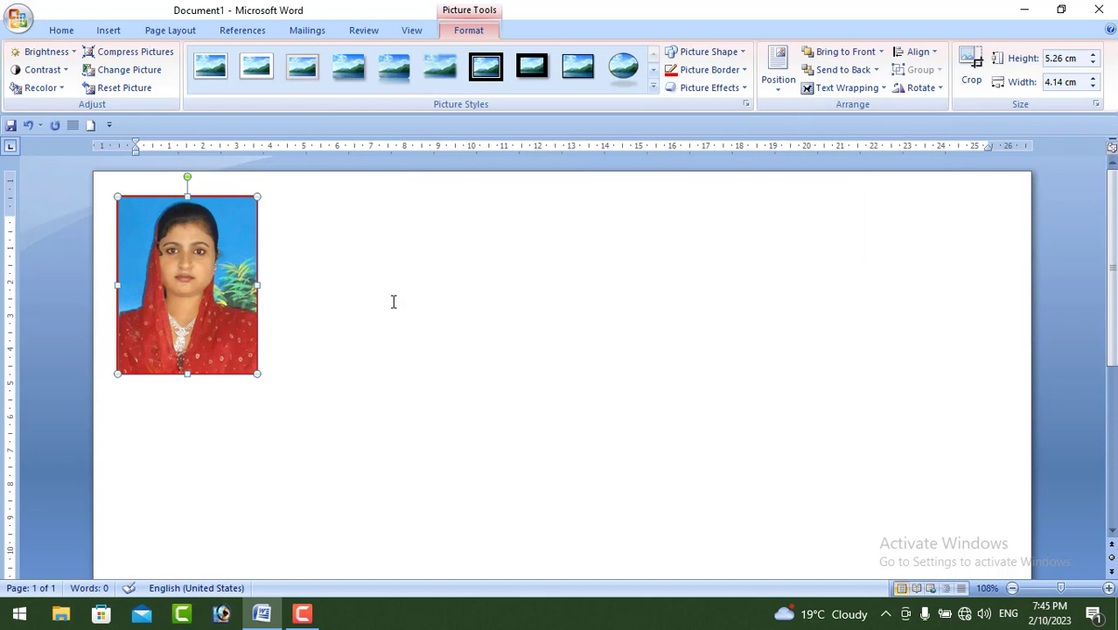
Duplicate the portrait five times and line the copies up side by side in a row of six across the page
key(ctrl+d)
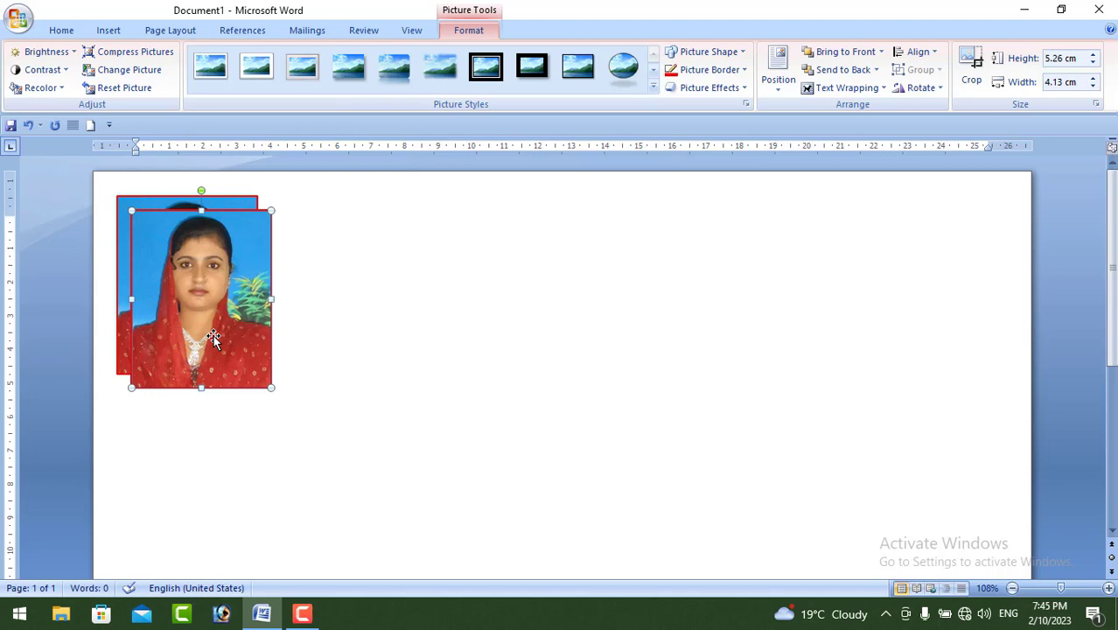
drag(202, 337, 342, 320)
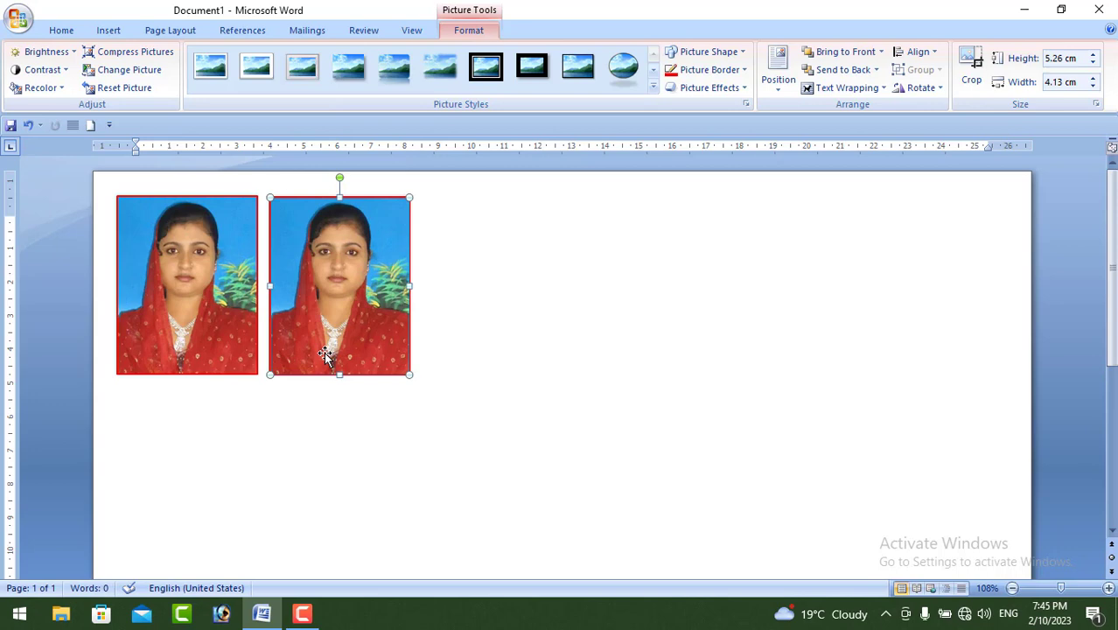
key(ctrl+d)
drag(326, 343, 907, 282)
key(ctrl+d)
key(ctrl+d)
key(ctrl+d)
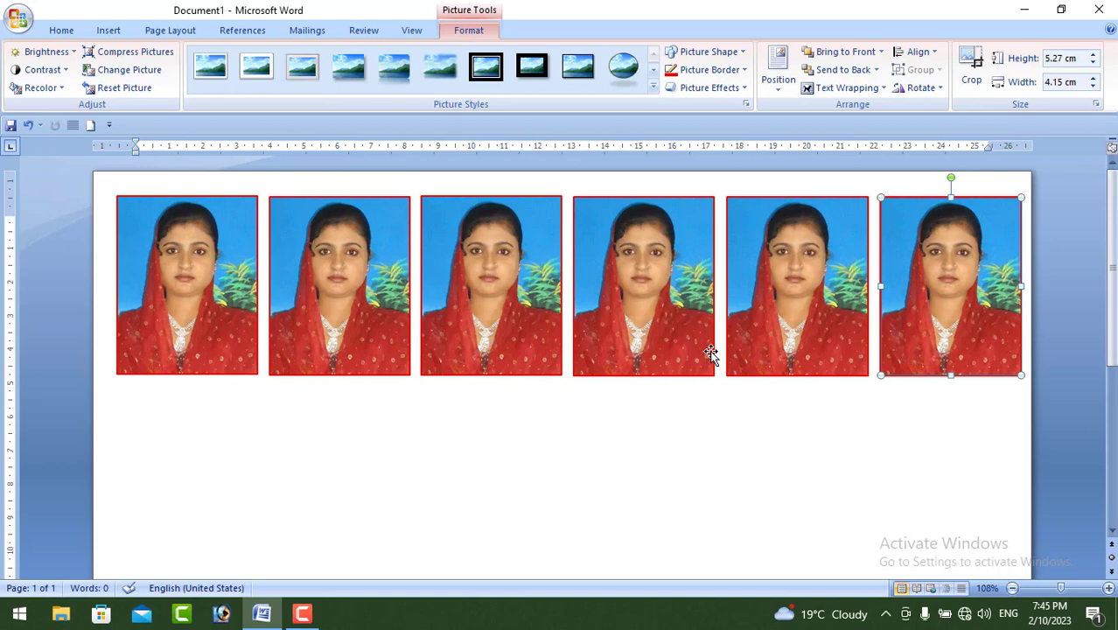
Select all six portraits in the row and copy them straight down as an aligned second row just below
click(172, 336)
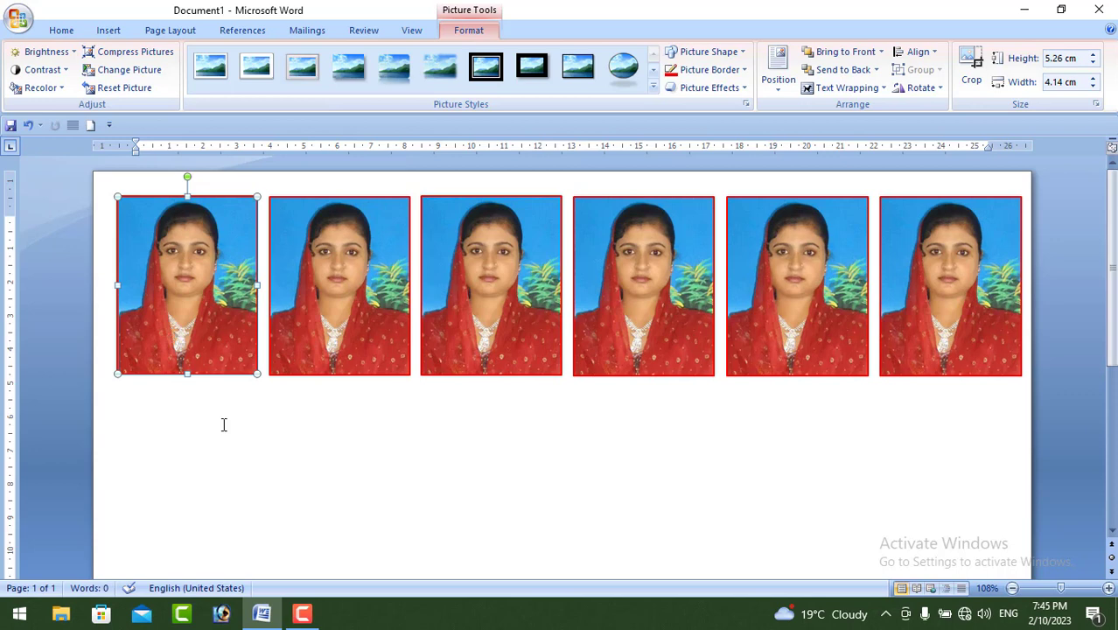
key(ctrl)
ctrl+click(317, 325)
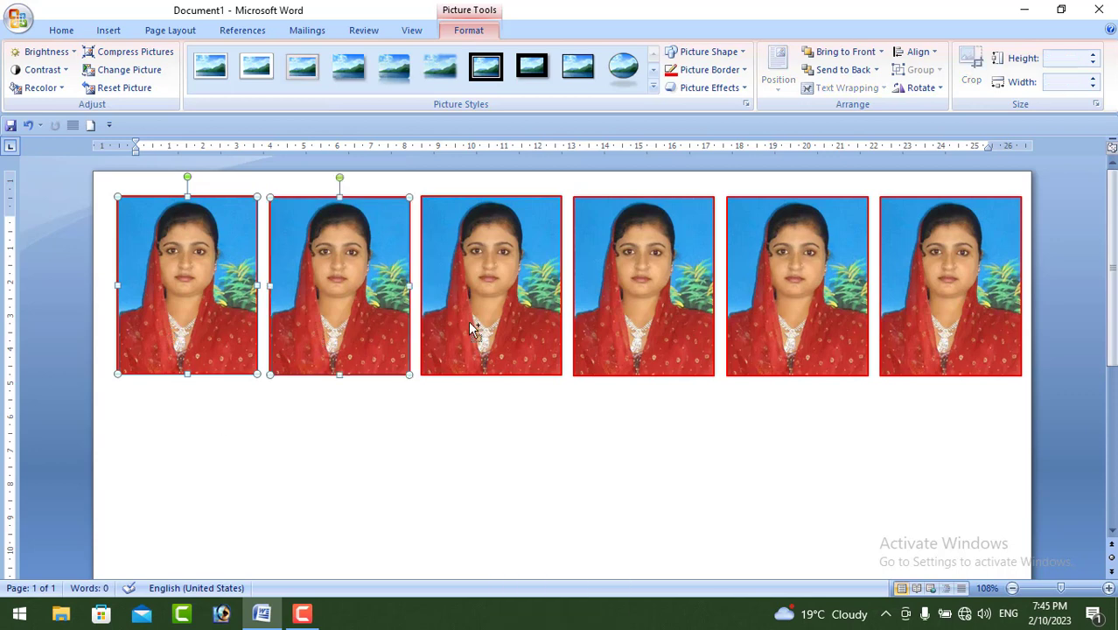
ctrl+click(469, 319)
ctrl+click(623, 315)
ctrl+click(787, 317)
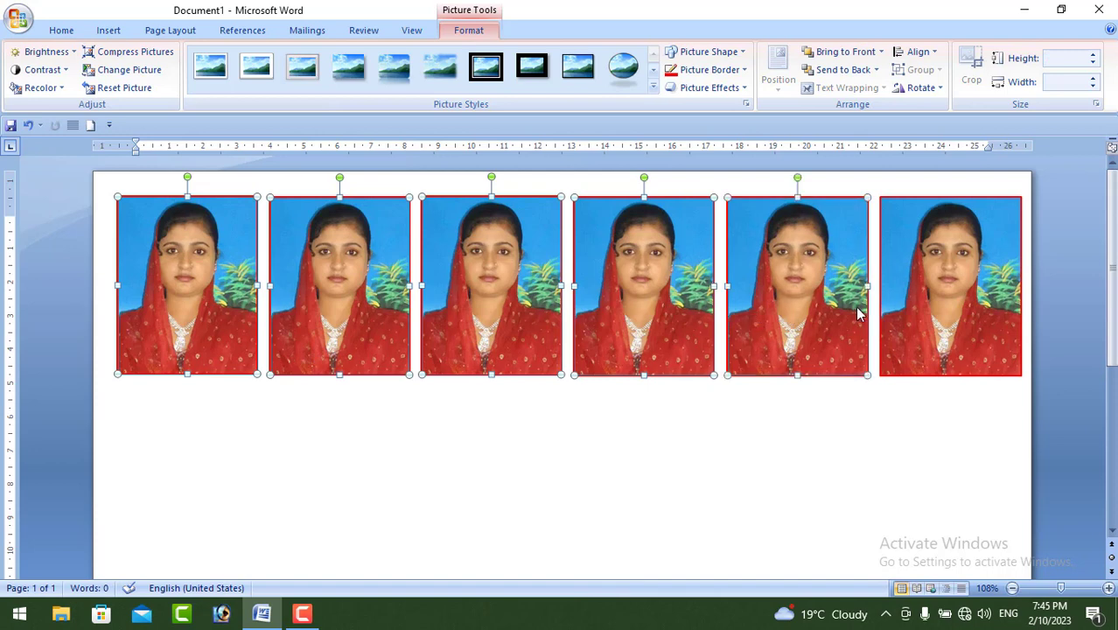
ctrl+click(917, 317)
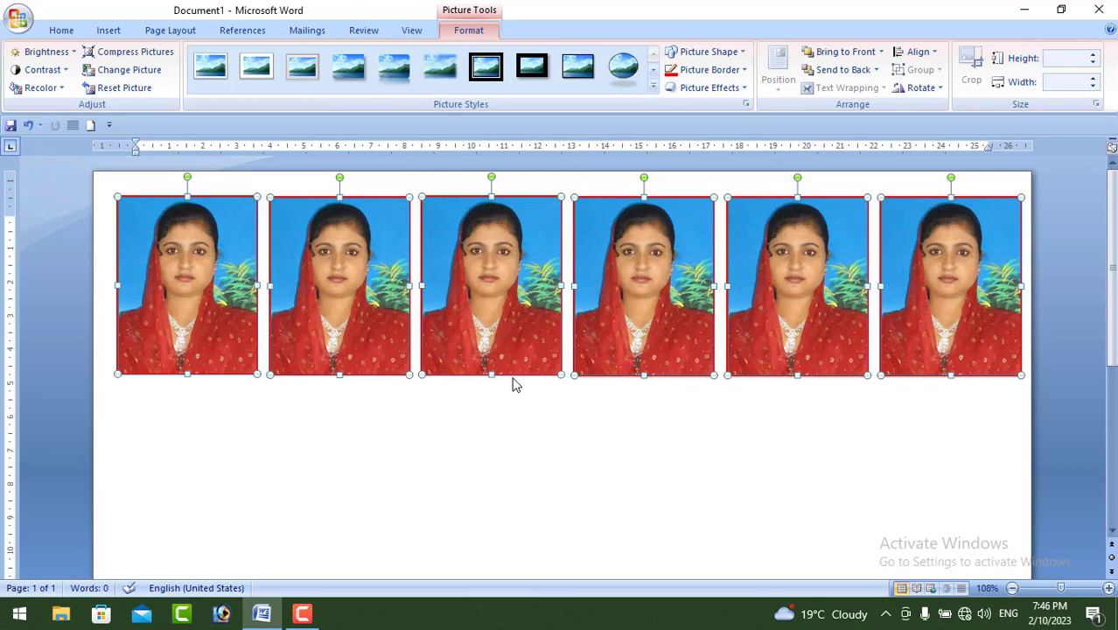
drag(634, 313, 626, 499)
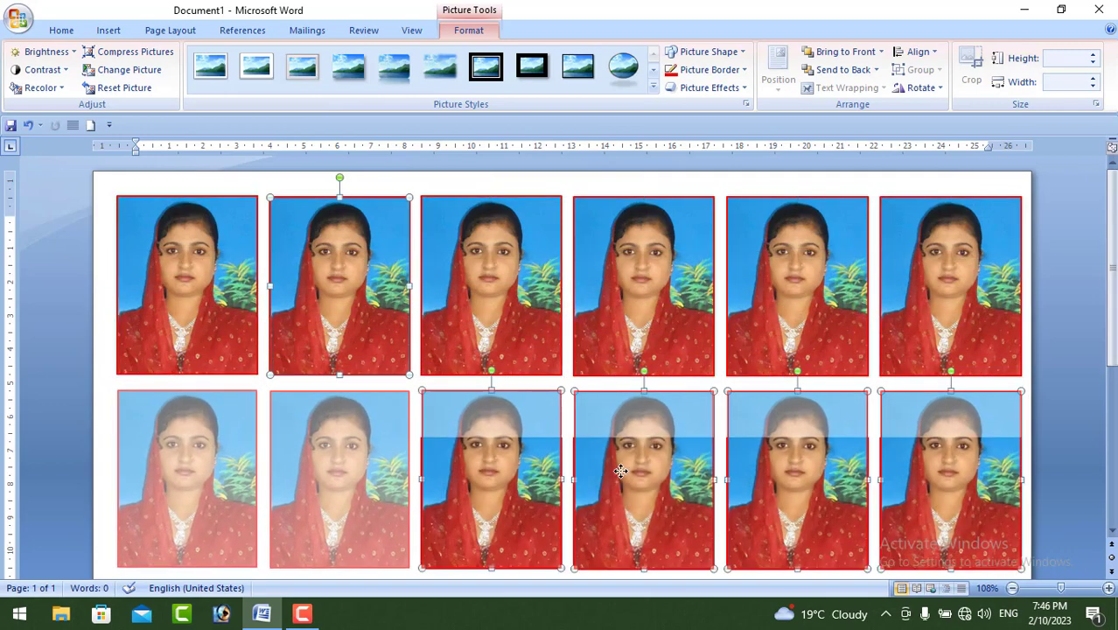
Copy the second row of six portraits straight down to form an aligned third row, and check the sheet's layout
scroll(619, 428, down, 4)
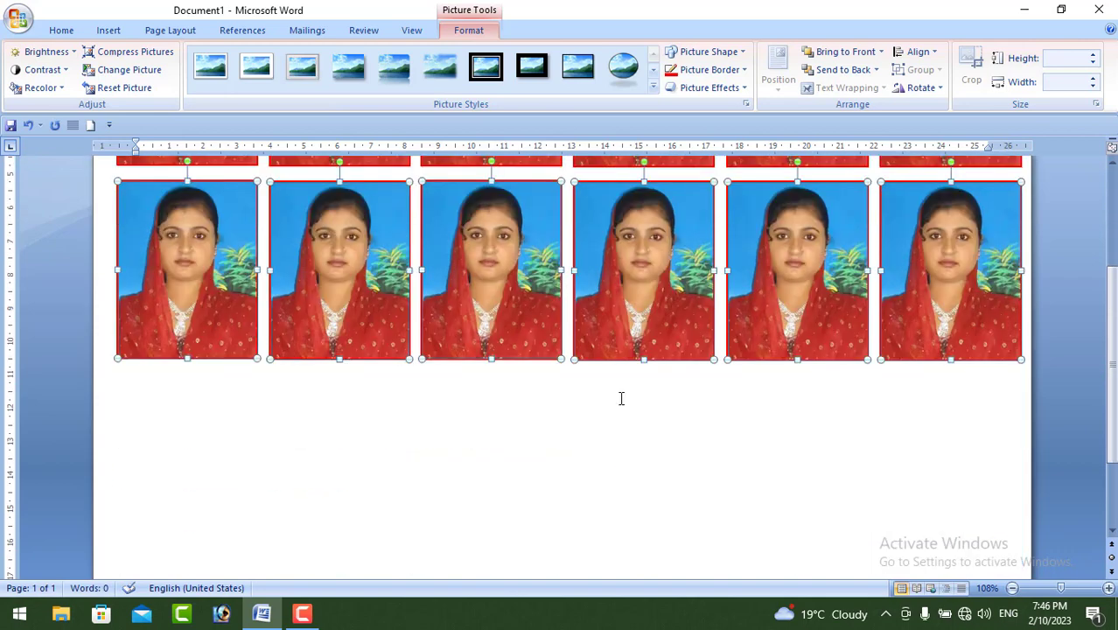
key(ctrl)
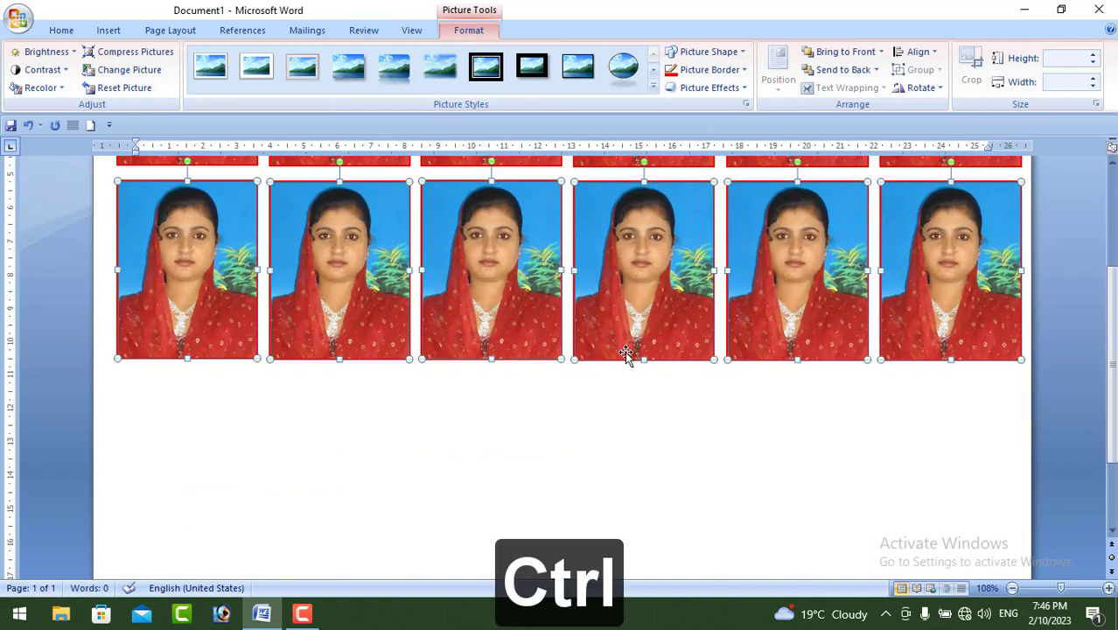
drag(625, 329, 632, 497)
scroll(619, 444, up, 3)
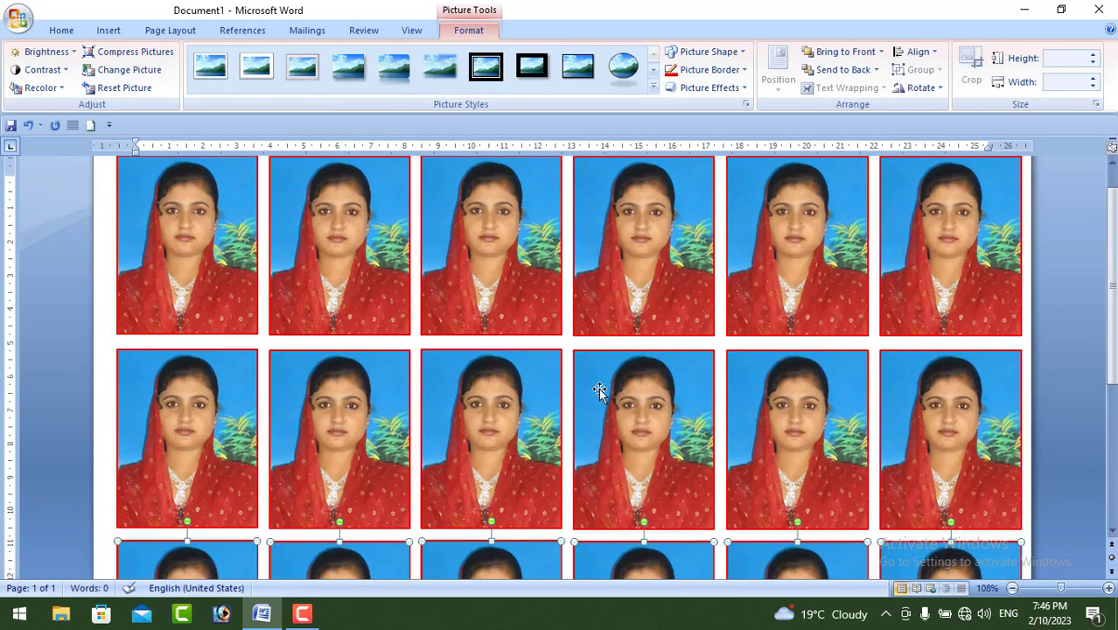
scroll(598, 388, down, 2)
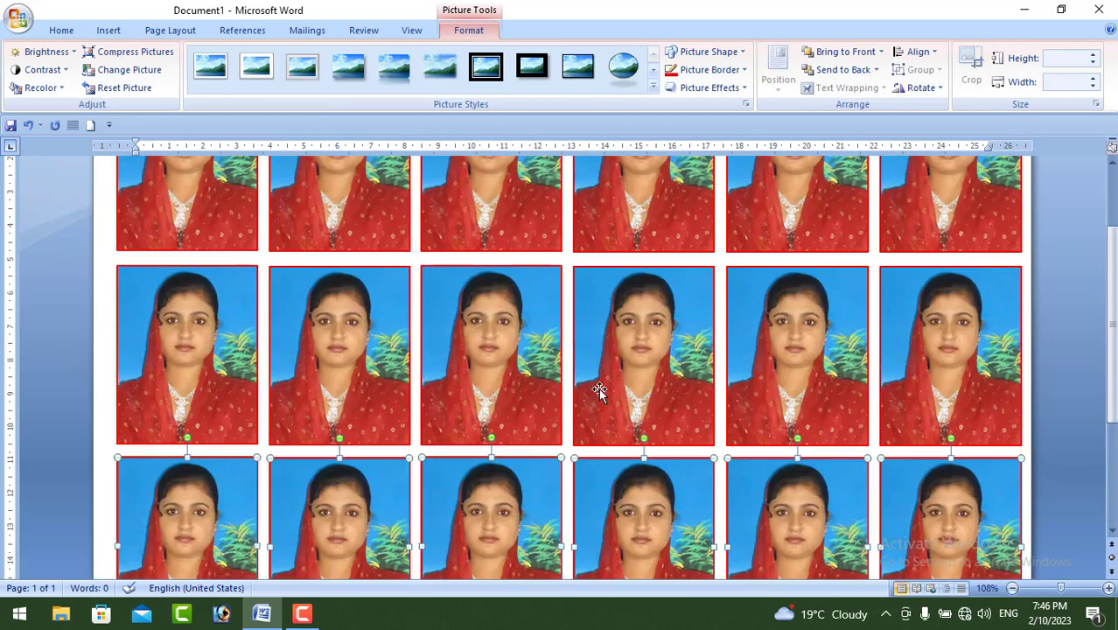
click(653, 399)
scroll(445, 338, up, 3)
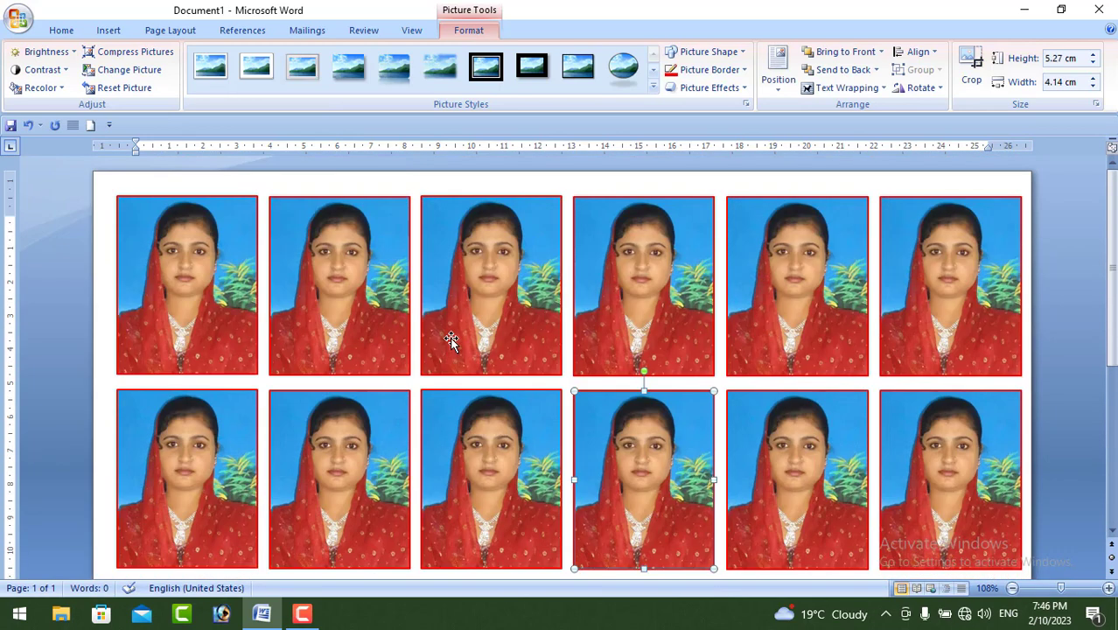